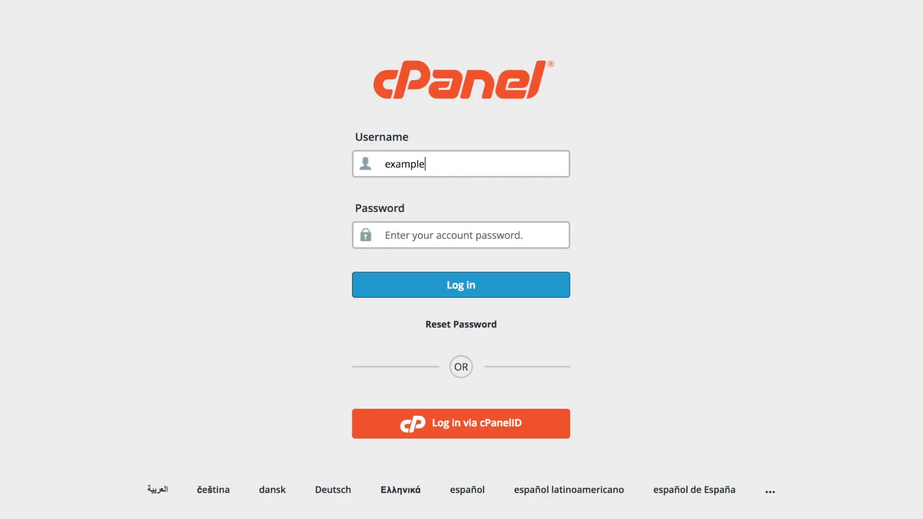
# Step: Log in with the account password and open API Shell from the Advanced section
pyautogui.press('Tab')
pyautogui.write('••••••••')
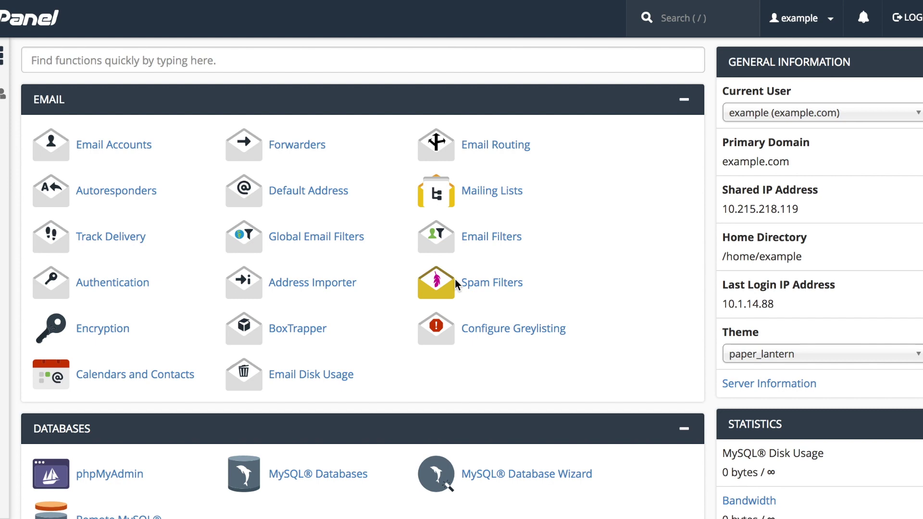
pyautogui.scroll(-10, 455, 278)
pyautogui.scroll(-8, 455, 279)
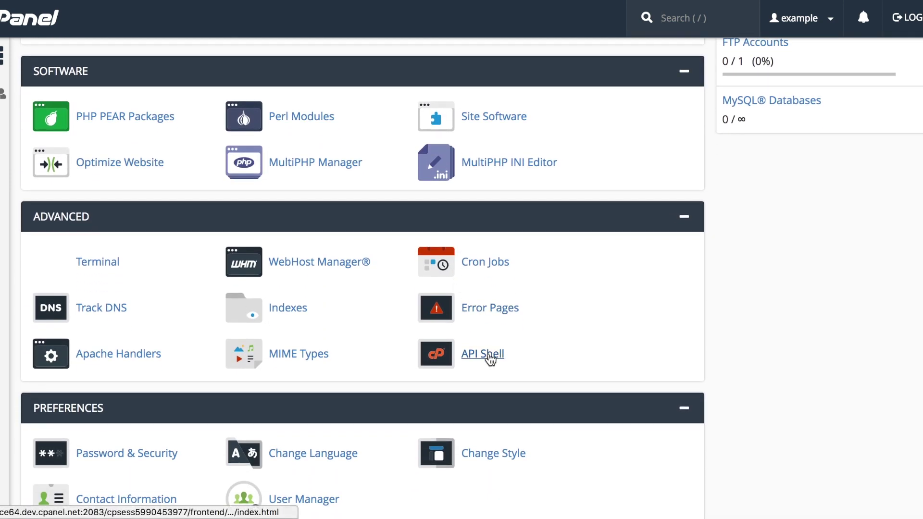
pyautogui.click(490, 357)
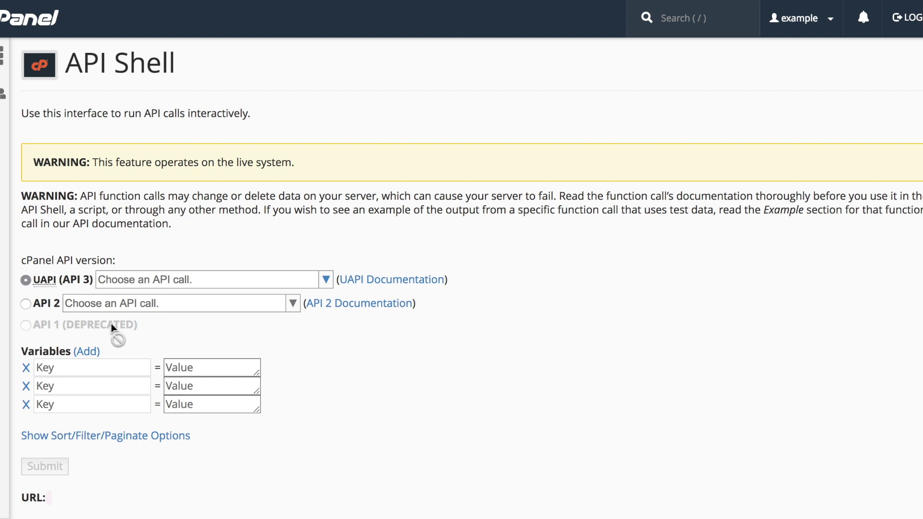
# Step: Browse the UAPI and API 2 call lists without choosing a call
pyautogui.moveTo(111, 324)
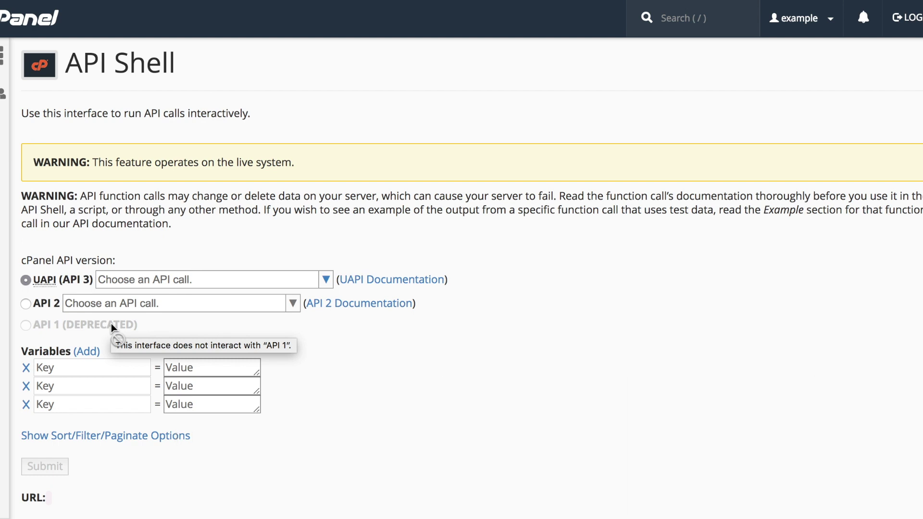
pyautogui.click(327, 281)
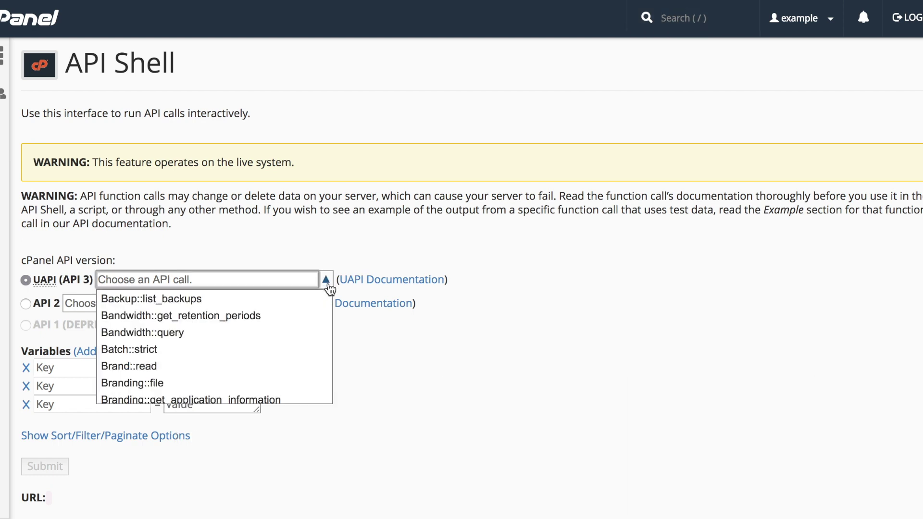
pyautogui.click(327, 281)
pyautogui.click(293, 305)
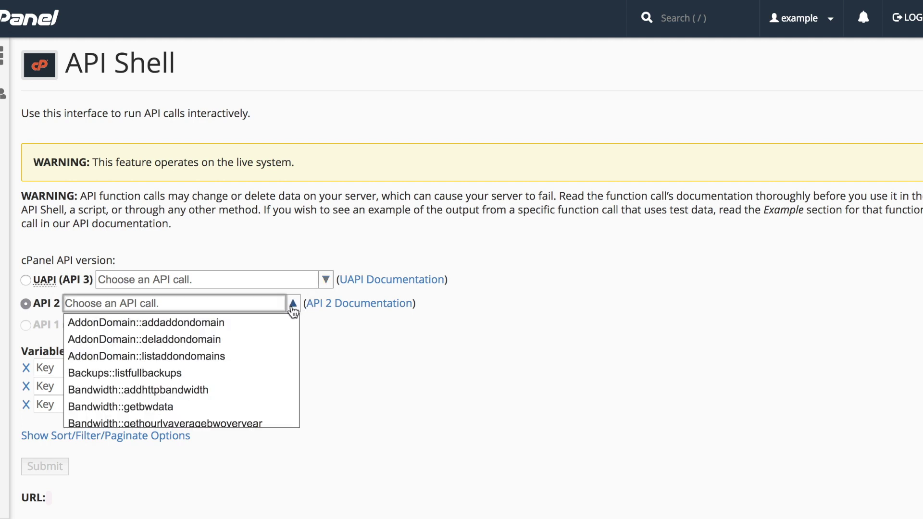
pyautogui.click(293, 305)
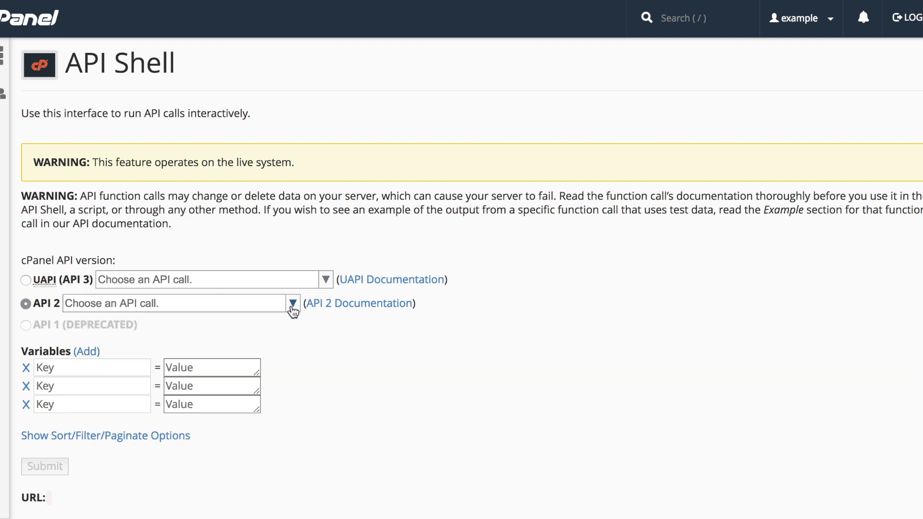
# Step: Switch to UAPI and filter its calls by 'Domains'
pyautogui.click(268, 281)
pyautogui.write('Domains')
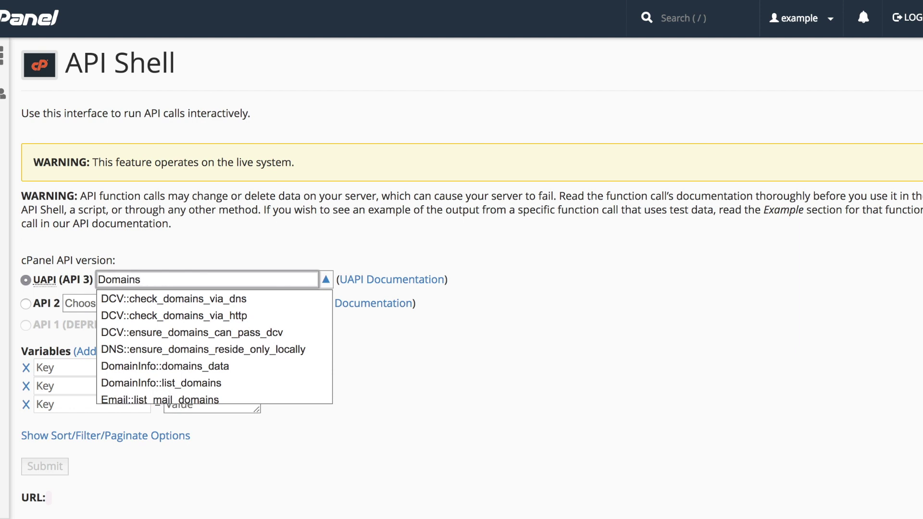
pyautogui.scroll(-5, 277, 316)
pyautogui.scroll(5, 277, 310)
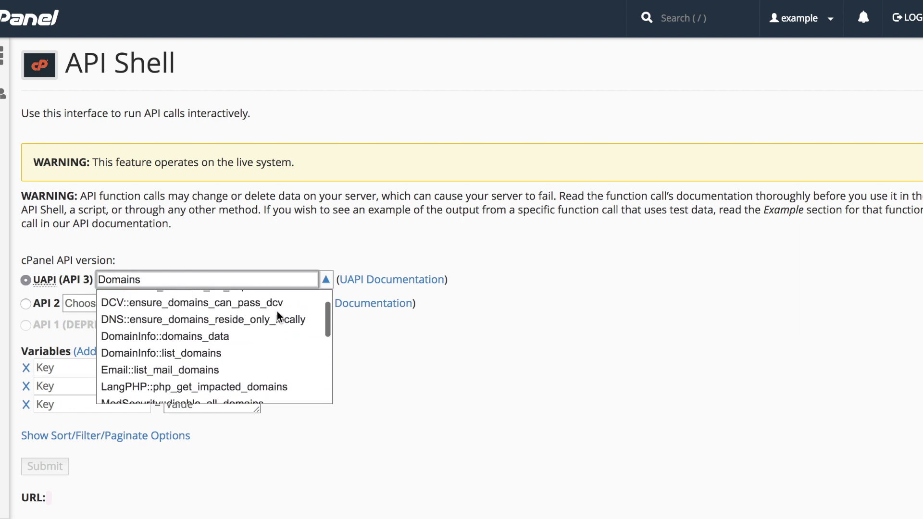
pyautogui.click(328, 281)
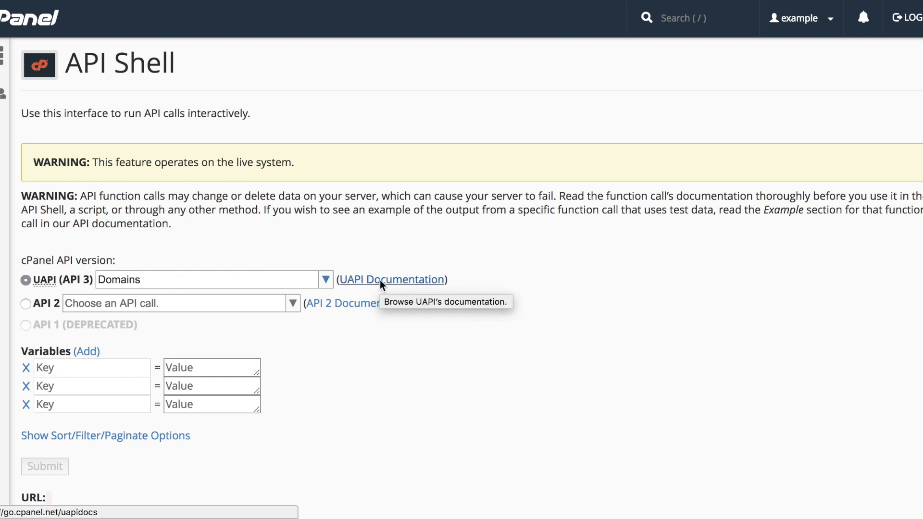
# Step: Replace the Domains filter and choose Email::add_pop as the UAPI call
pyautogui.click(245, 275)
pyautogui.doubleClick(245, 275)
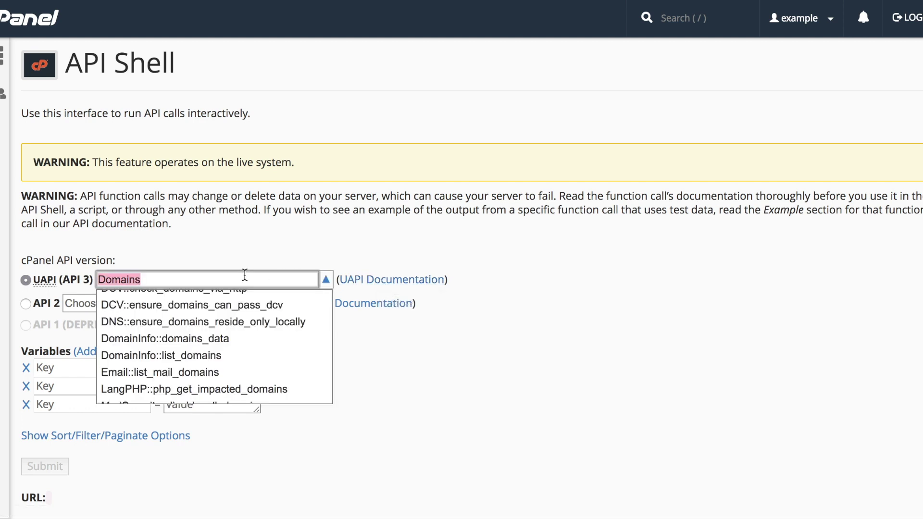
pyautogui.write('Email')
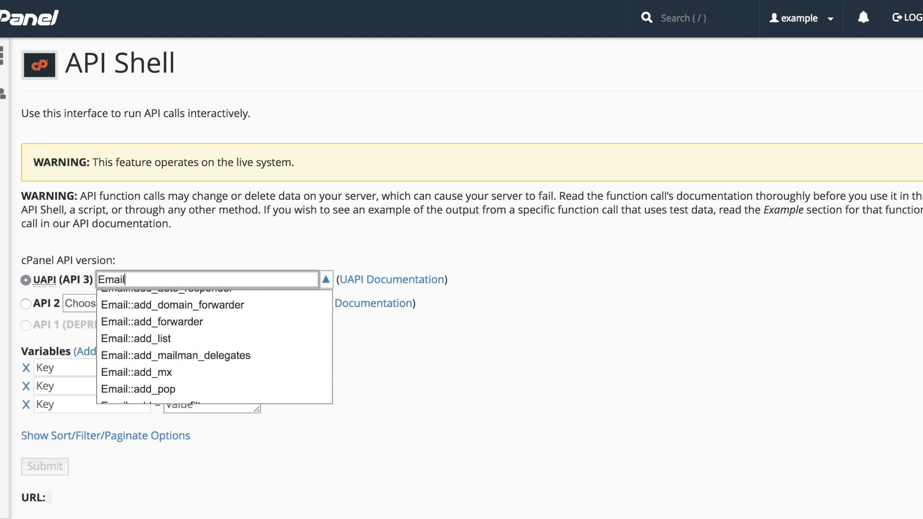
pyautogui.write('::add_pop')
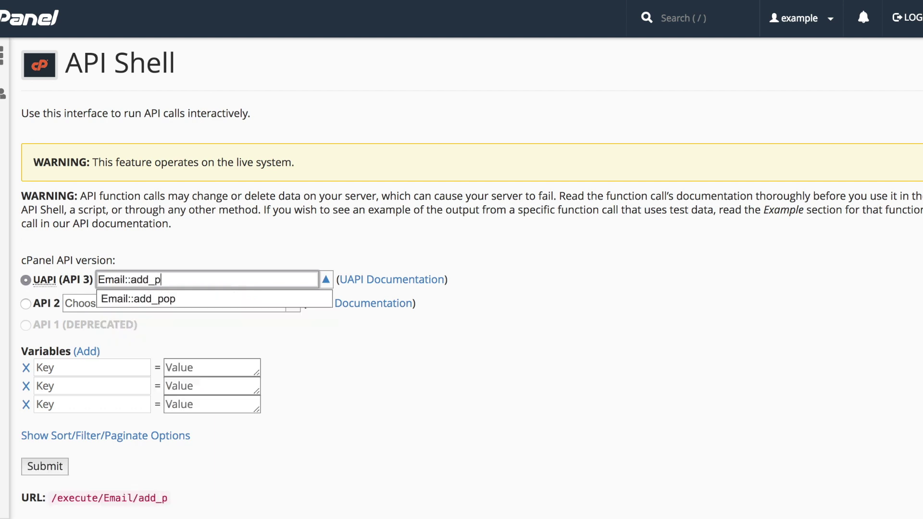
pyautogui.click(225, 297)
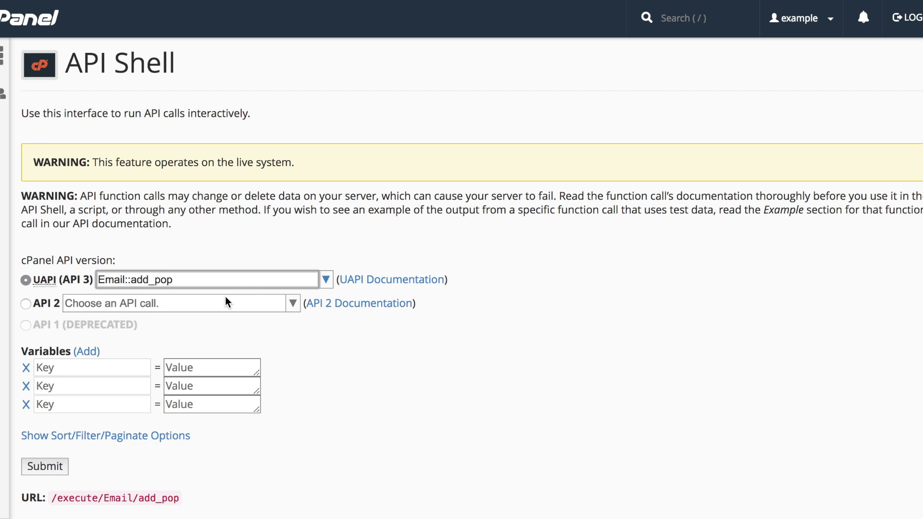
# Step: Name the variables email, password and quota, discarding an extra domain row
pyautogui.click(98, 368)
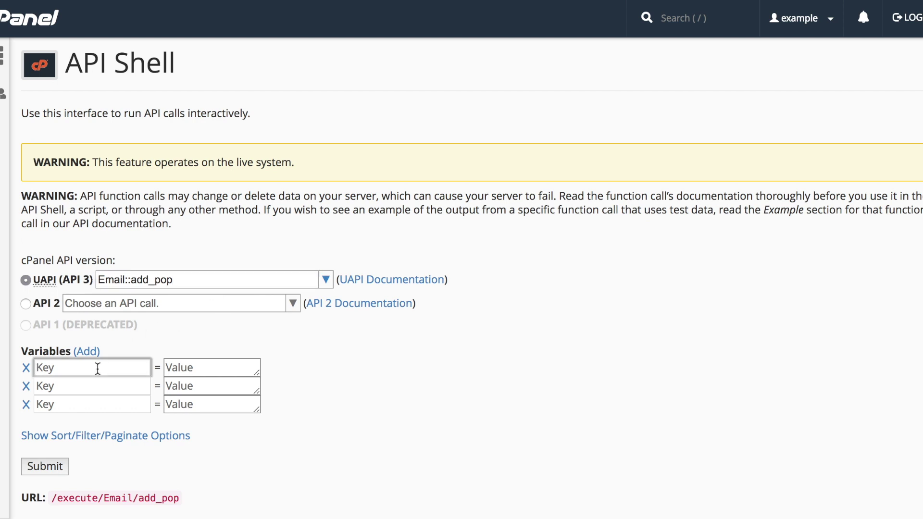
pyautogui.write('email')
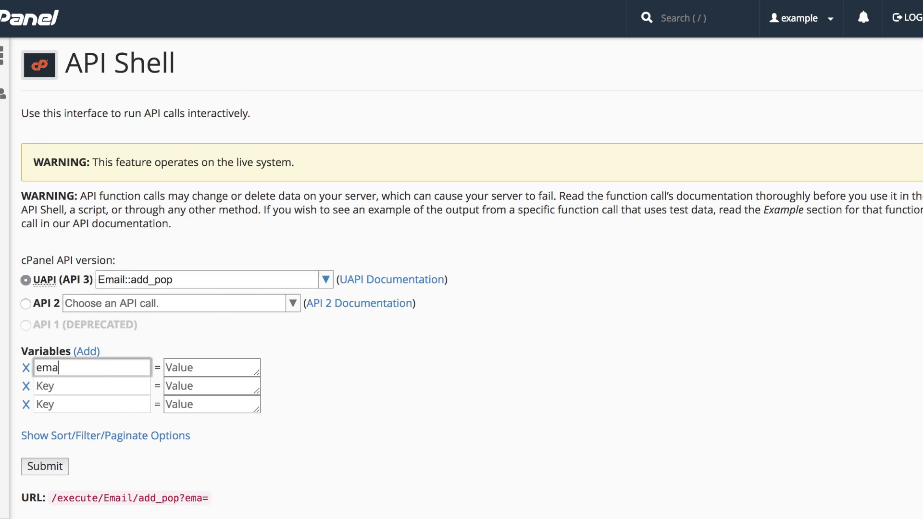
pyautogui.press('Tab')
pyautogui.press('Tab')
pyautogui.press('Tab')
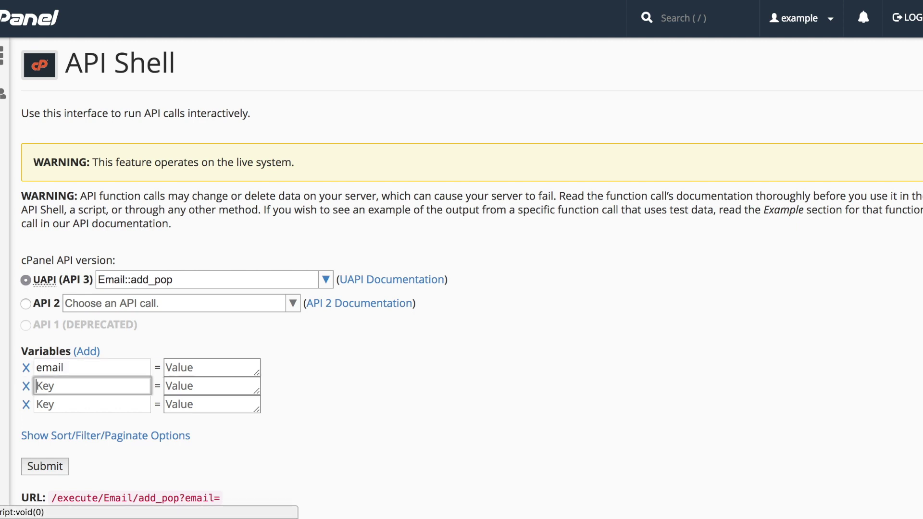
pyautogui.write('password')
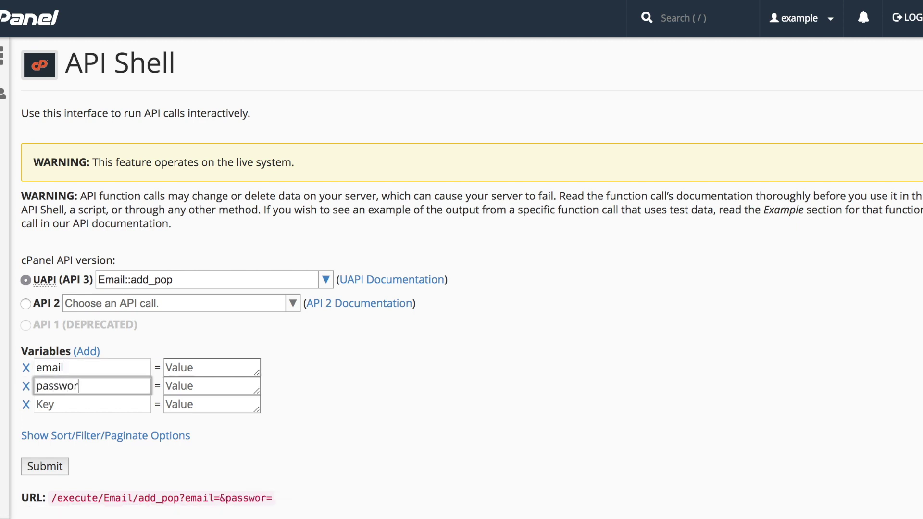
pyautogui.press('Tab')
pyautogui.press('Tab')
pyautogui.press('Tab')
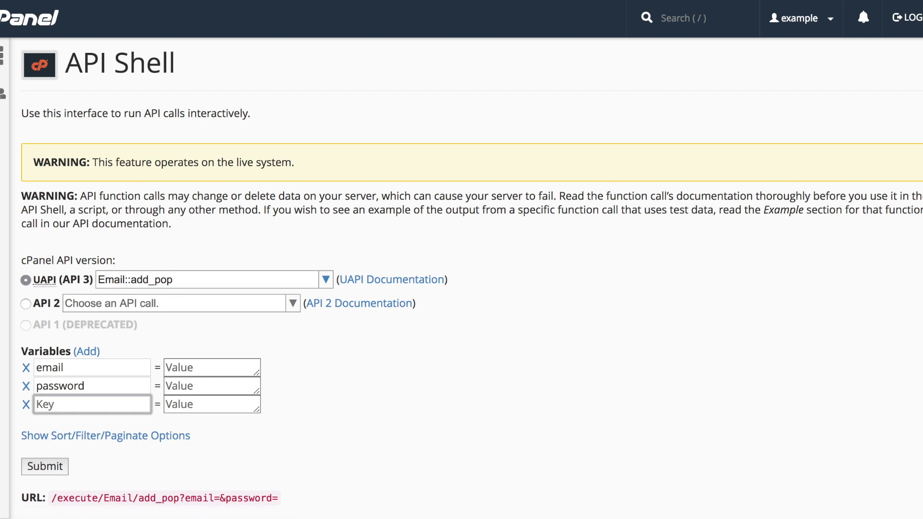
pyautogui.write('quota')
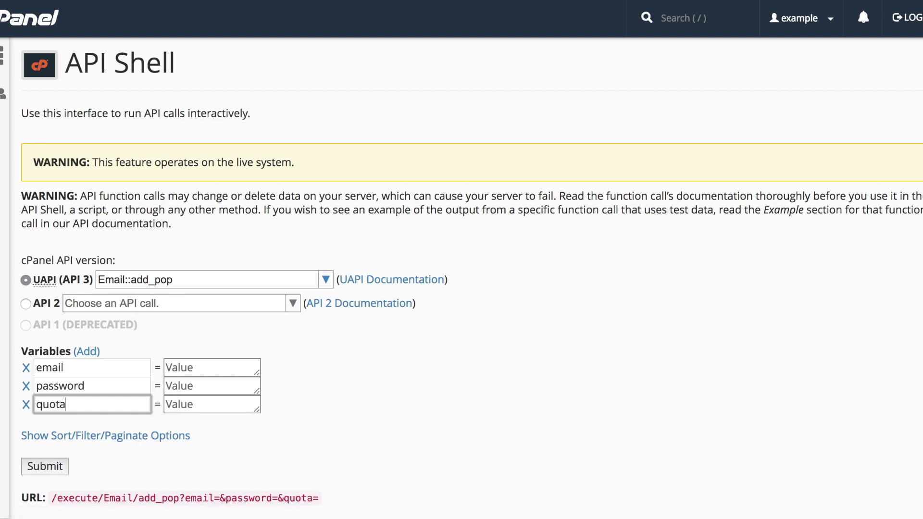
pyautogui.click(93, 353)
pyautogui.click(91, 424)
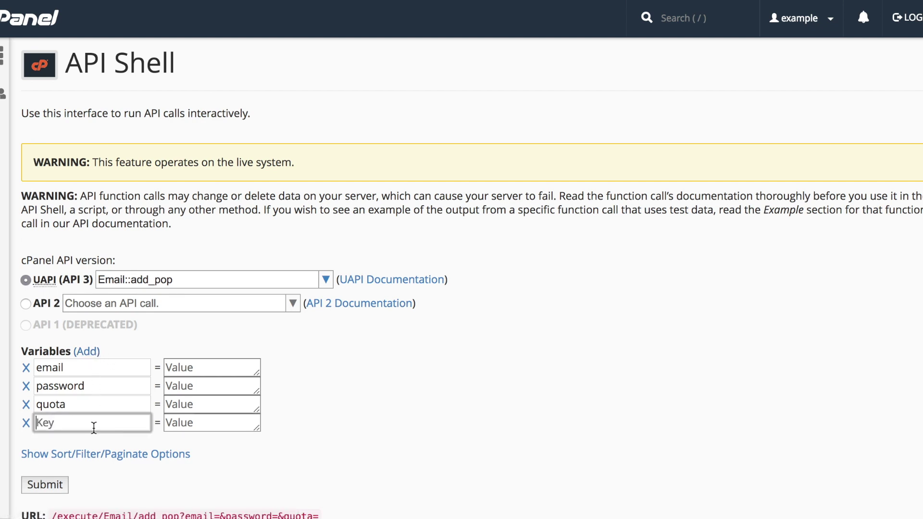
pyautogui.write('domain')
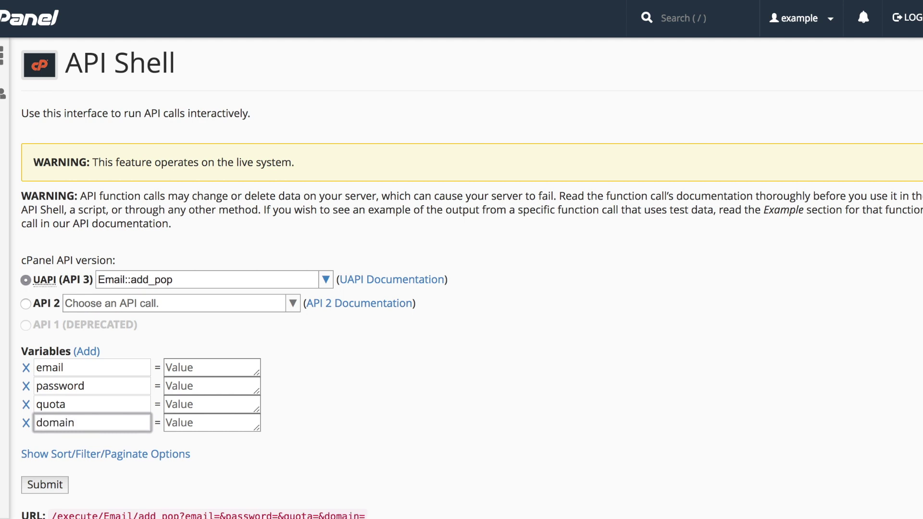
pyautogui.click(26, 425)
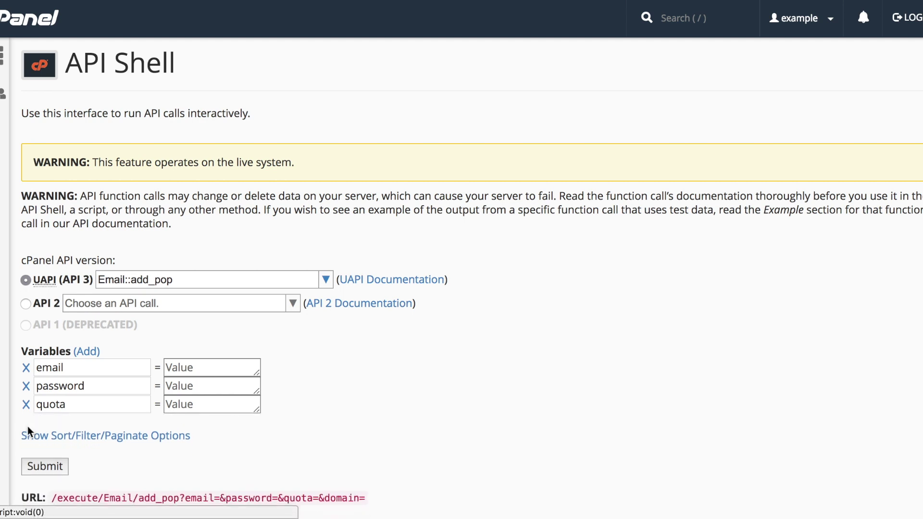
# Step: Fill in email newaddress, the mailbox password, and quota 200
pyautogui.click(197, 369)
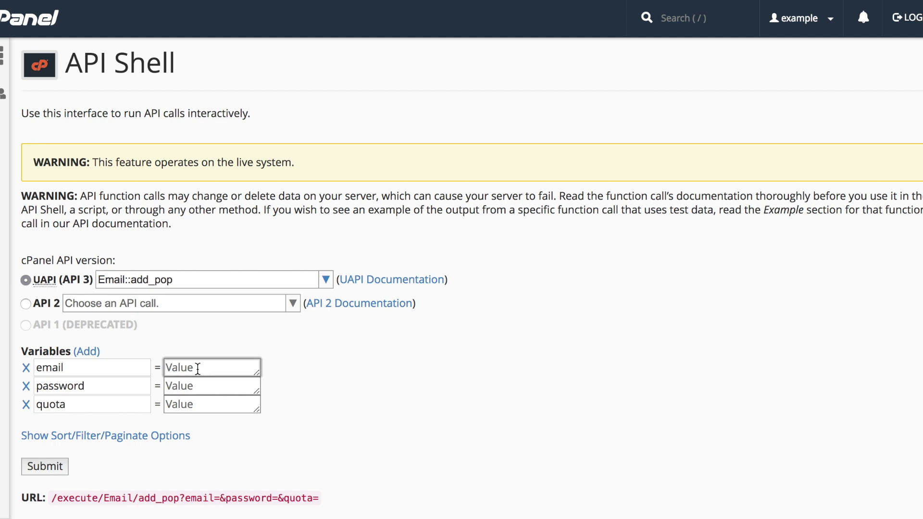
pyautogui.write('newaddress')
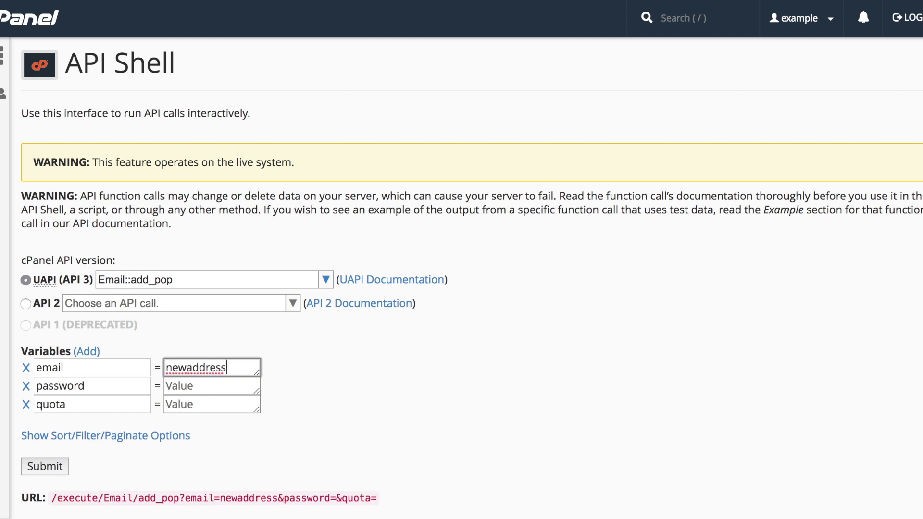
pyautogui.press('Tab')
pyautogui.write('12345luggage')
pyautogui.press('Tab')
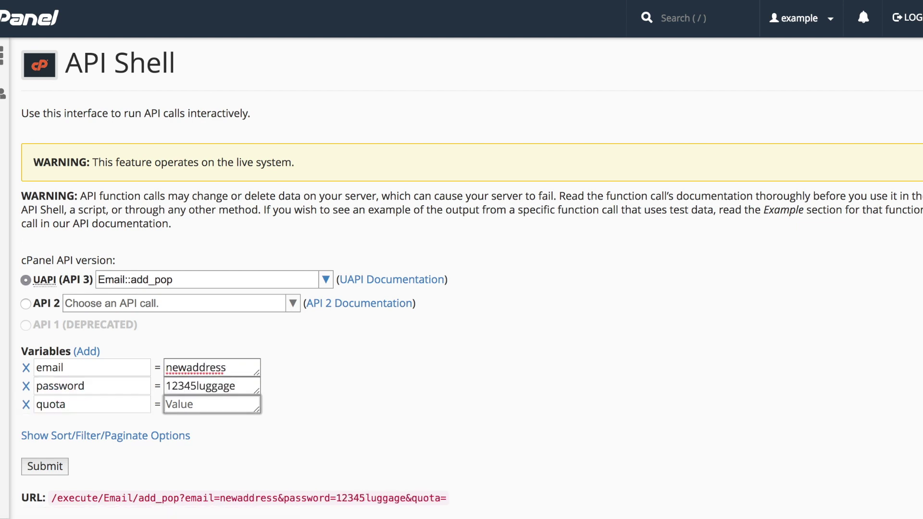
pyautogui.write('200')
pyautogui.scroll(-5, 461, 278)
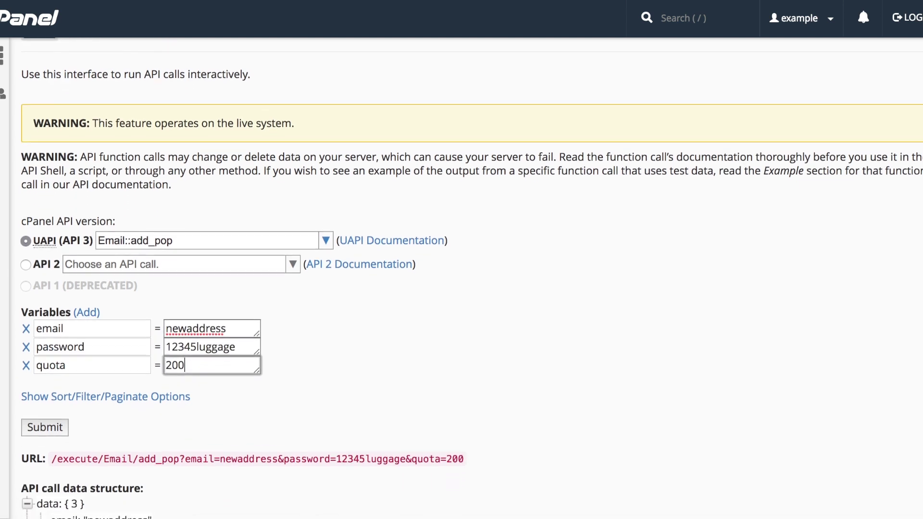
pyautogui.scroll(-4, 461, 278)
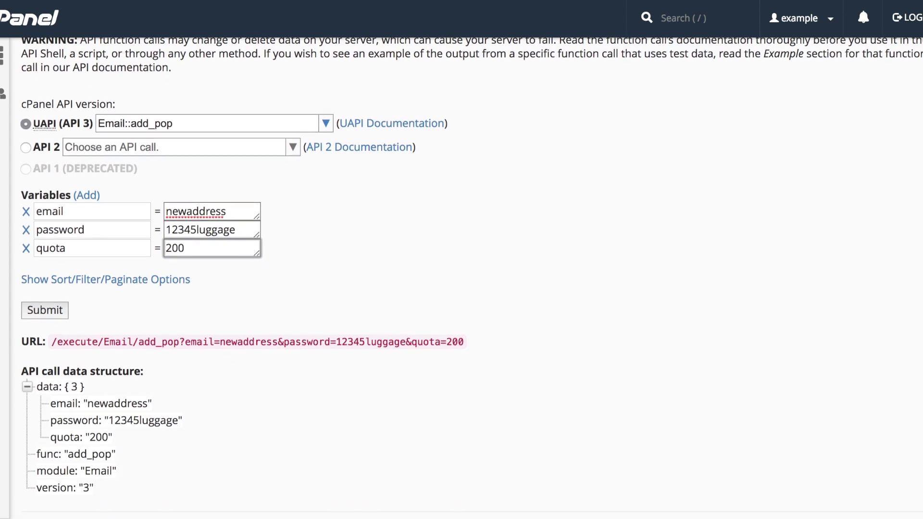
pyautogui.scroll(-3, 461, 278)
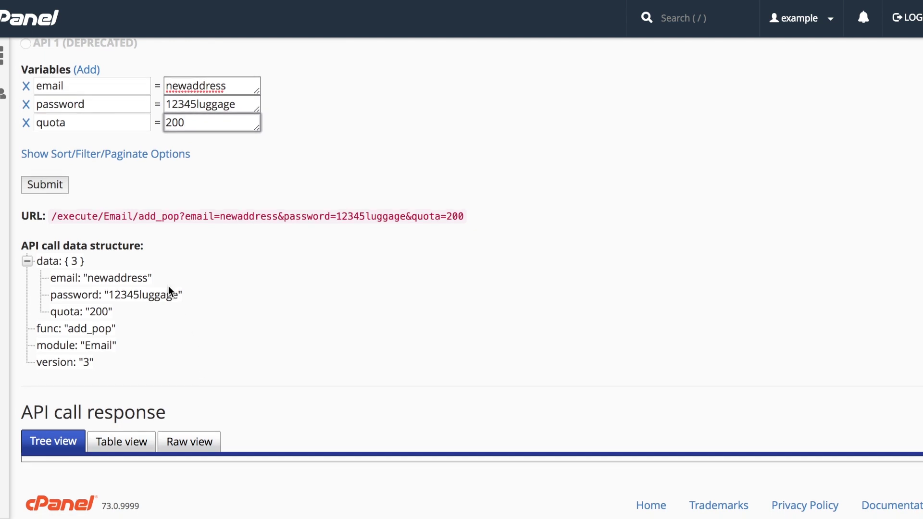
pyautogui.click(134, 155)
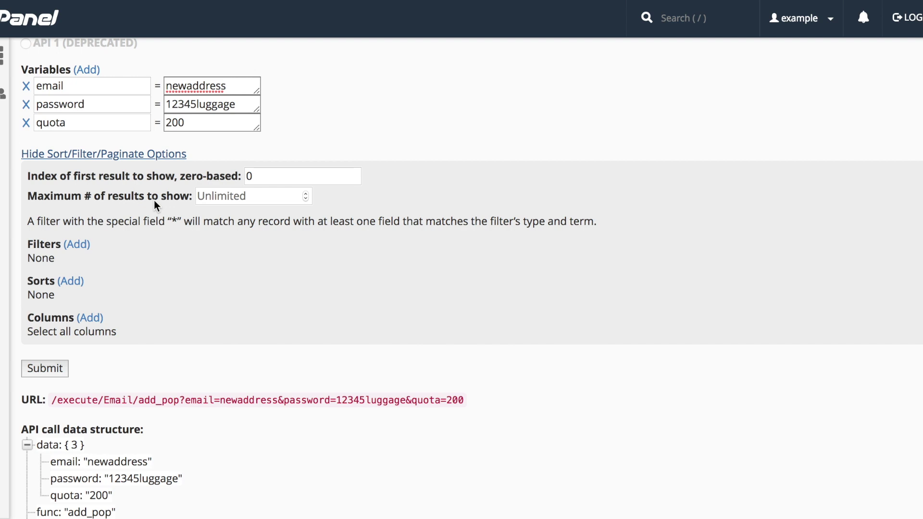
pyautogui.click(71, 253)
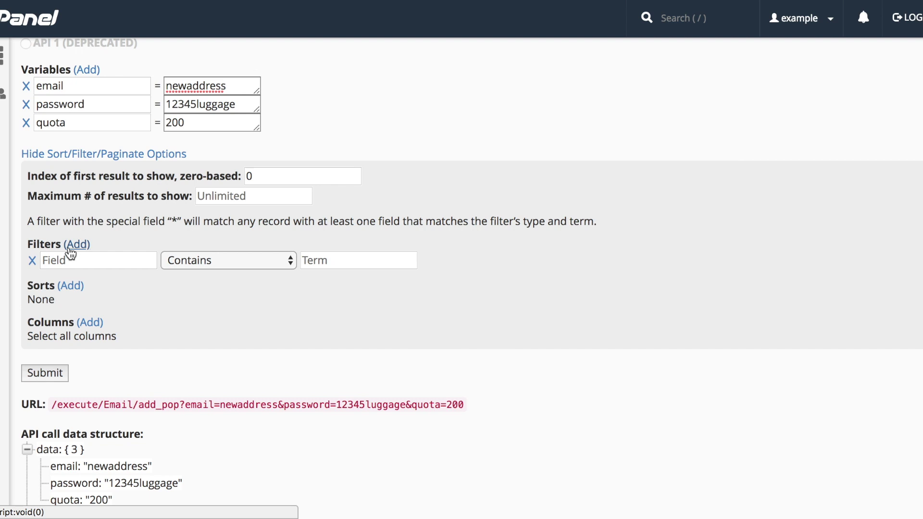
pyautogui.click(201, 264)
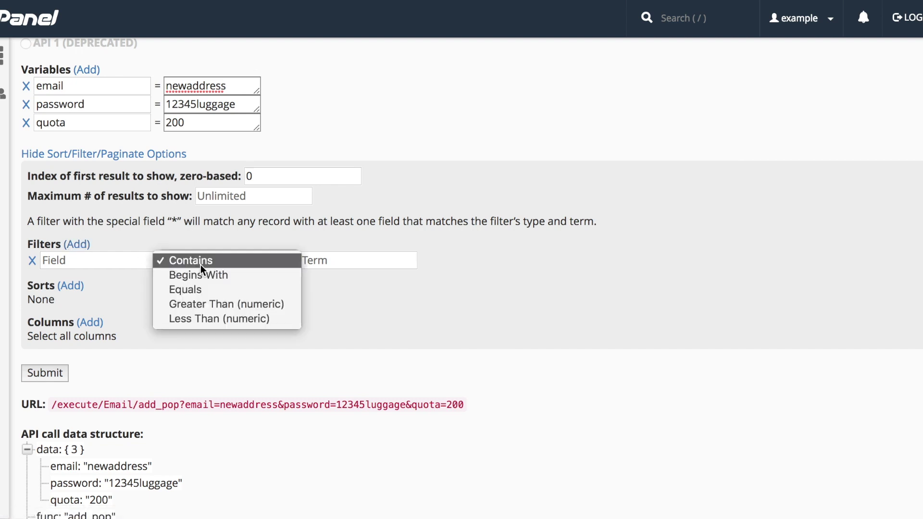
pyautogui.click(200, 264)
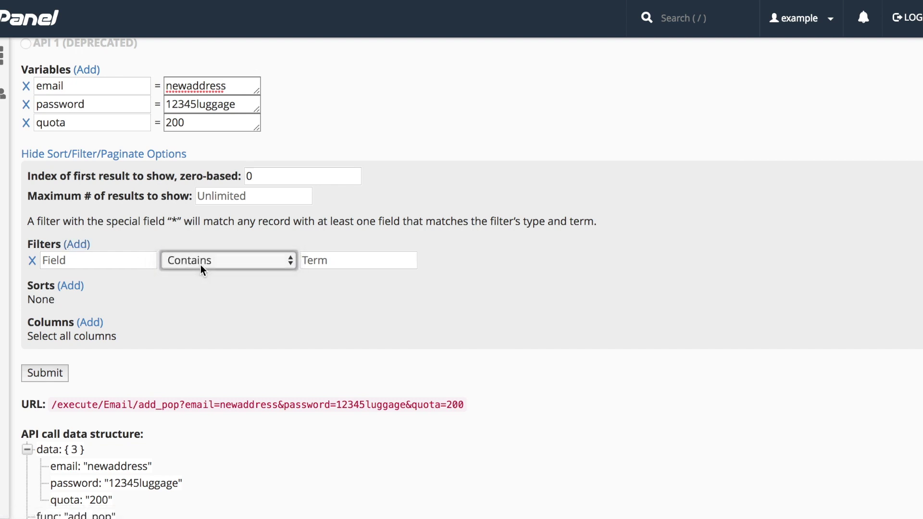
pyautogui.click(80, 290)
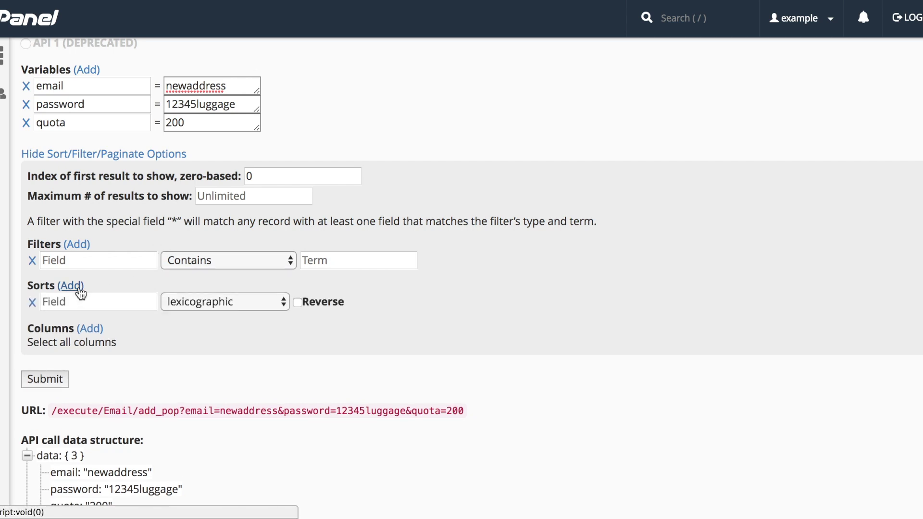
pyautogui.click(243, 305)
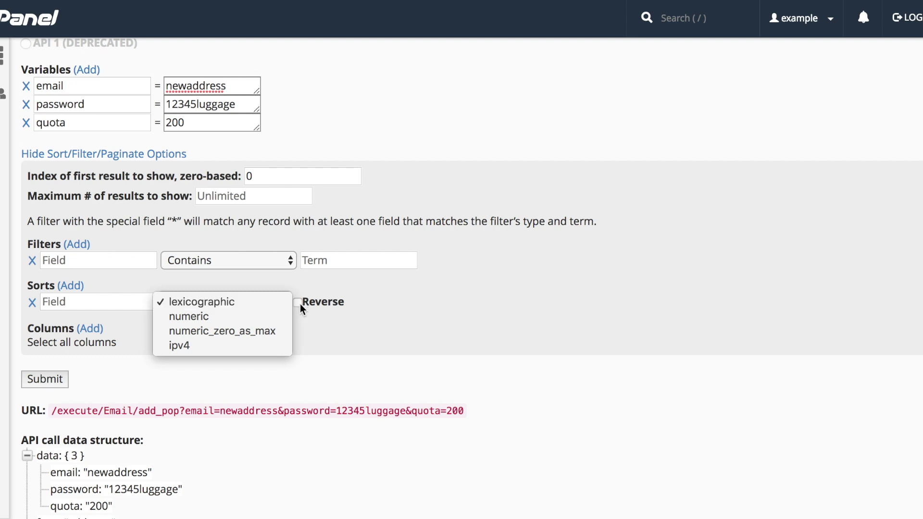
pyautogui.click(310, 288)
pyautogui.click(89, 329)
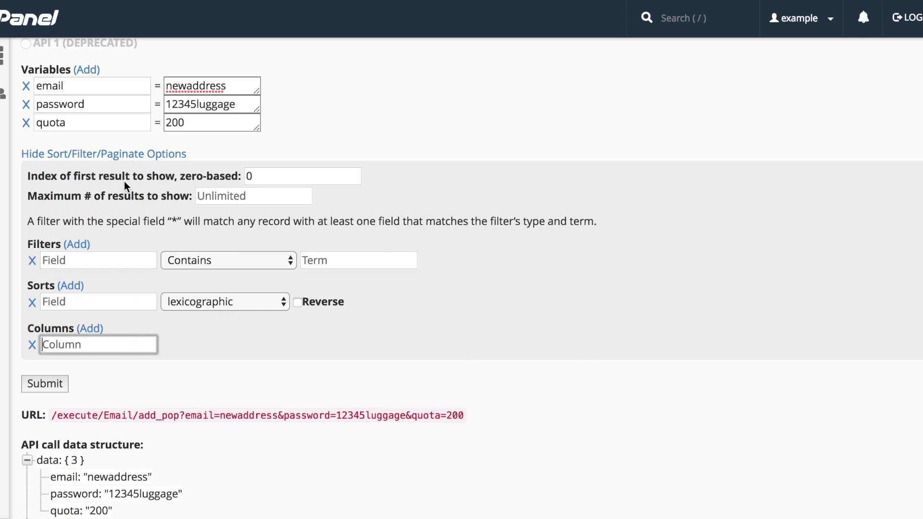
pyautogui.click(129, 155)
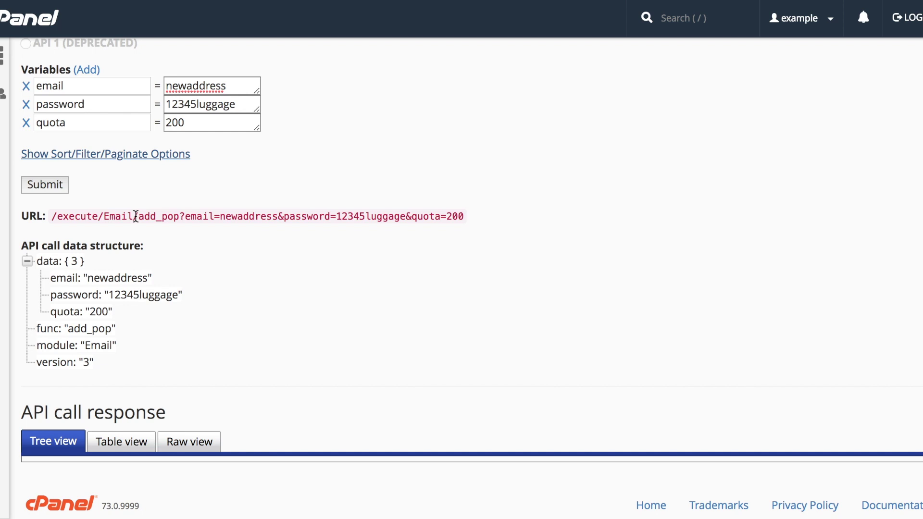
# Step: Submit Email::add_pop and review the status 1 response in Tree, Table and Raw views
pyautogui.click(53, 188)
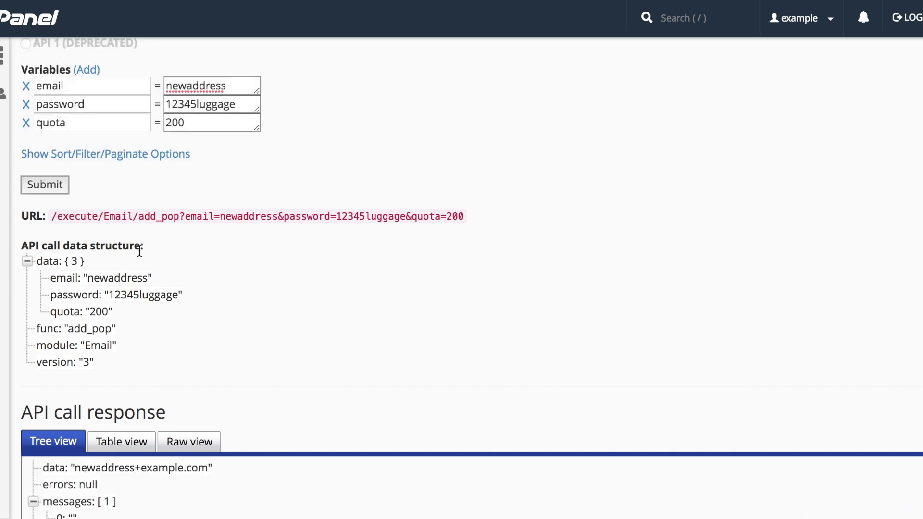
pyautogui.scroll(-3, 298, 371)
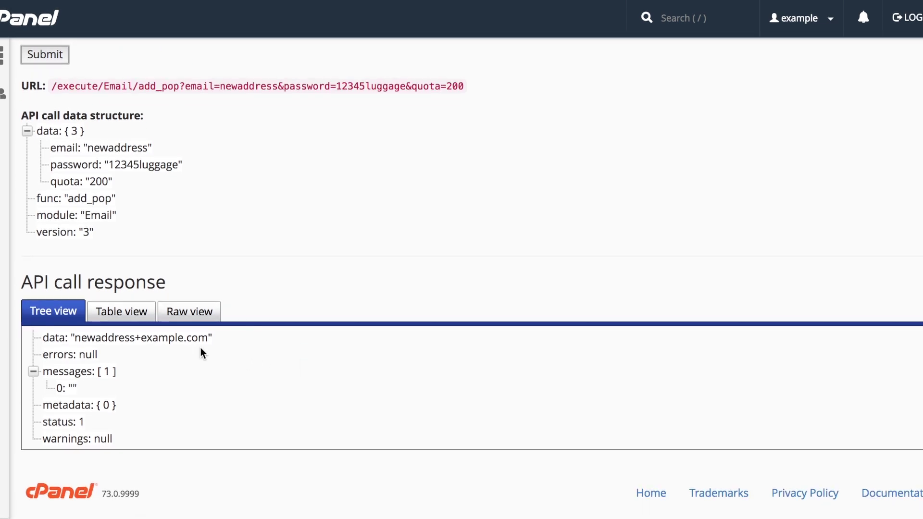
pyautogui.click(129, 312)
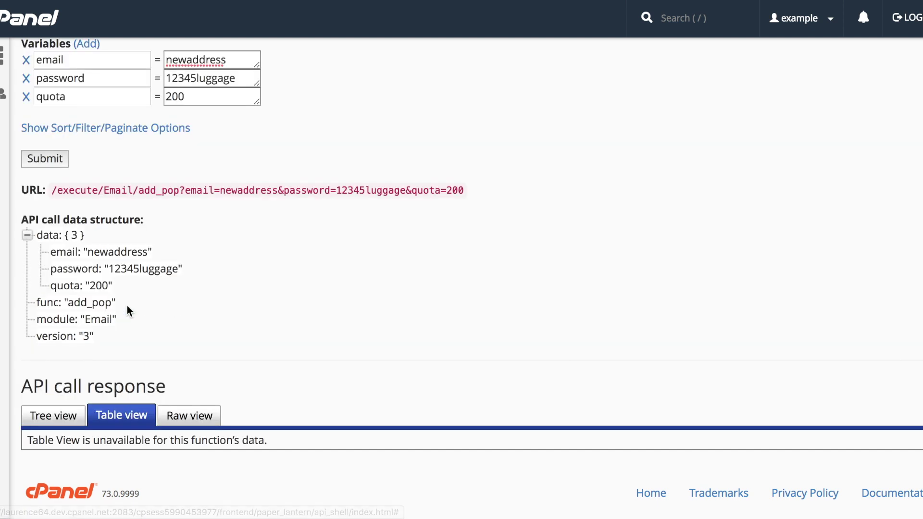
pyautogui.click(197, 416)
pyautogui.scroll(-3, 192, 417)
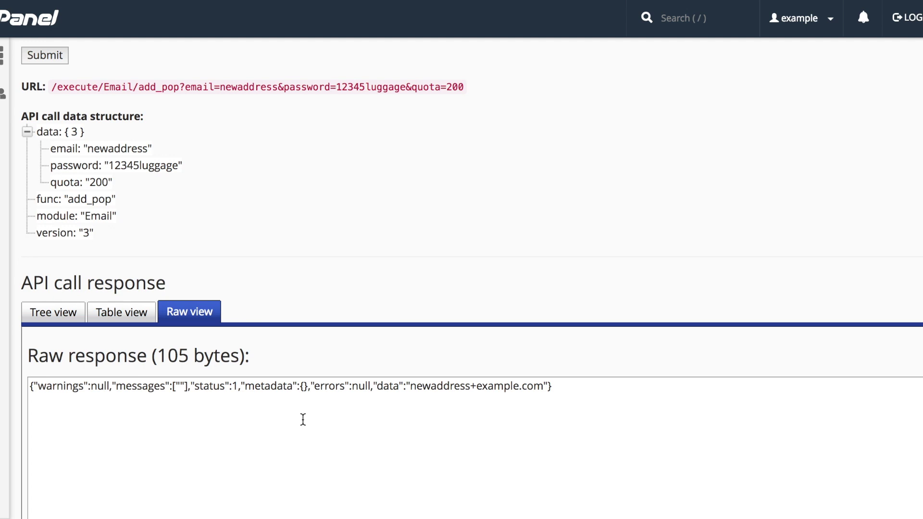
pyautogui.scroll(5, 302, 419)
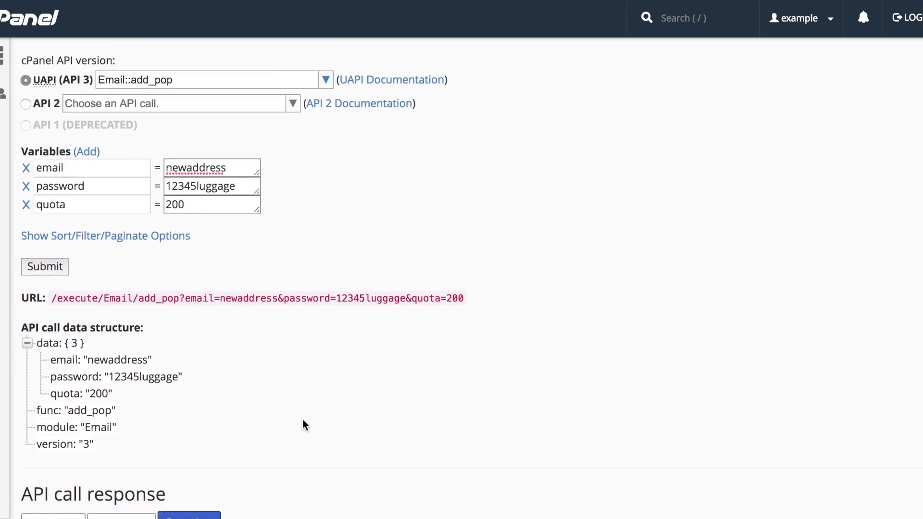
# Step: Change the email to newaddressw, drop the password variable, and resubmit to see the error
pyautogui.scroll(1, 302, 424)
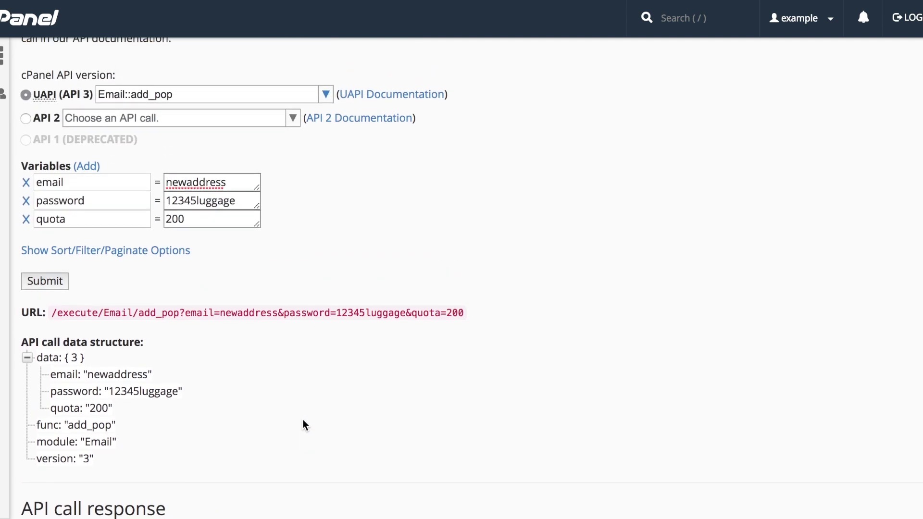
pyautogui.click(244, 186)
pyautogui.write('w')
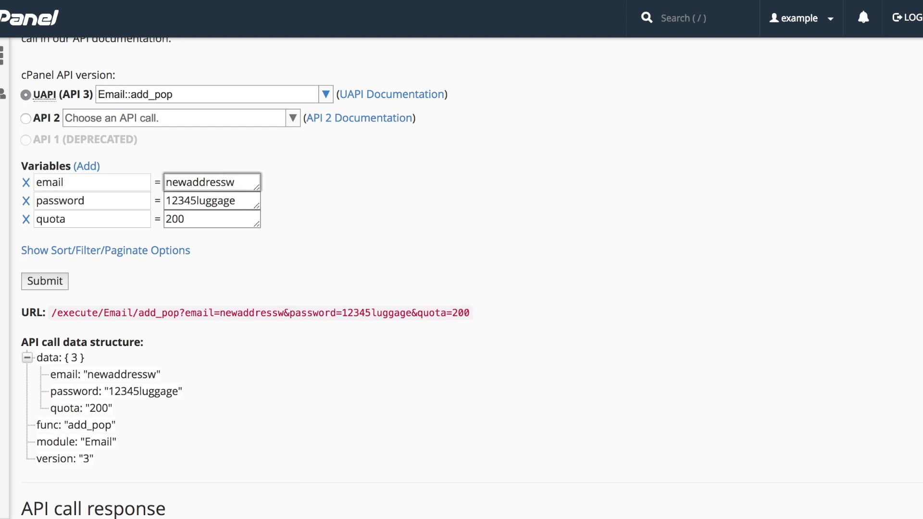
pyautogui.click(27, 202)
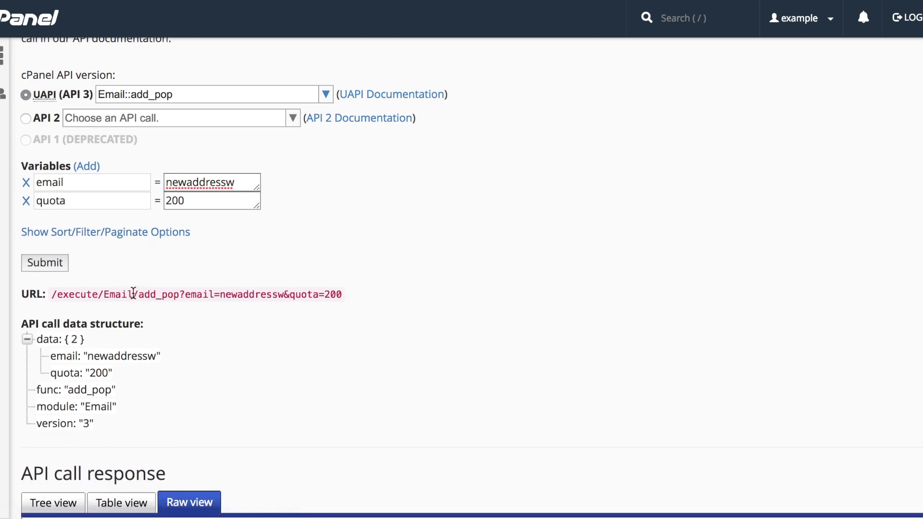
pyautogui.click(48, 262)
pyautogui.scroll(-3, 48, 263)
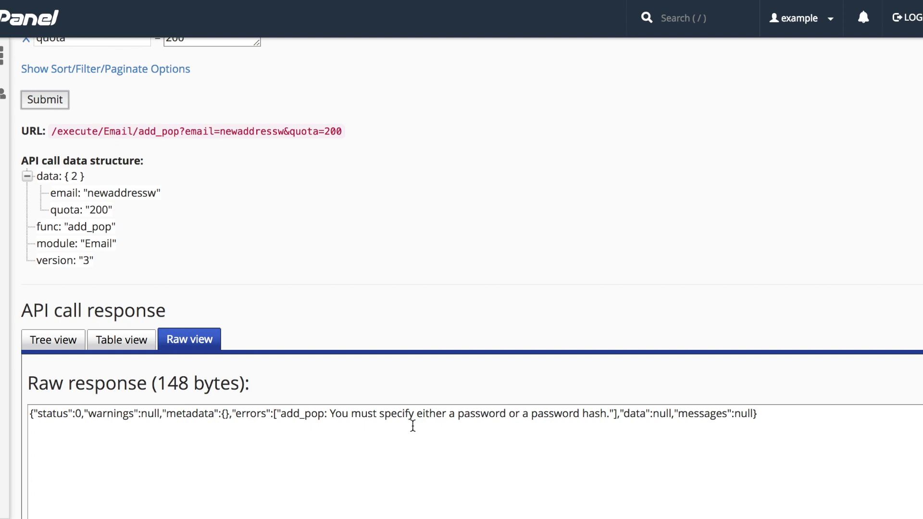
pyautogui.scroll(5, 412, 426)
# Step: Add a password variable with a new password value and resubmit add_pop
pyautogui.click(86, 221)
pyautogui.click(88, 283)
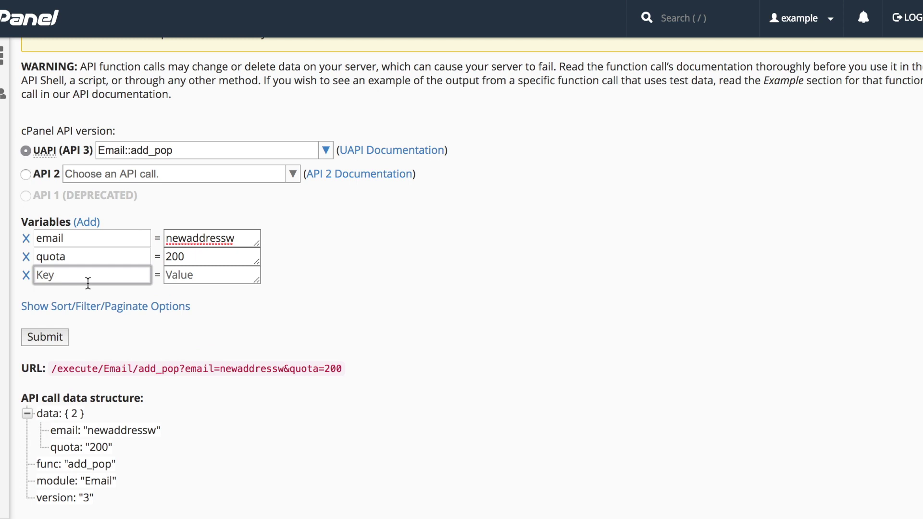
pyautogui.write('password')
pyautogui.press('Tab')
pyautogui.write('test1234')
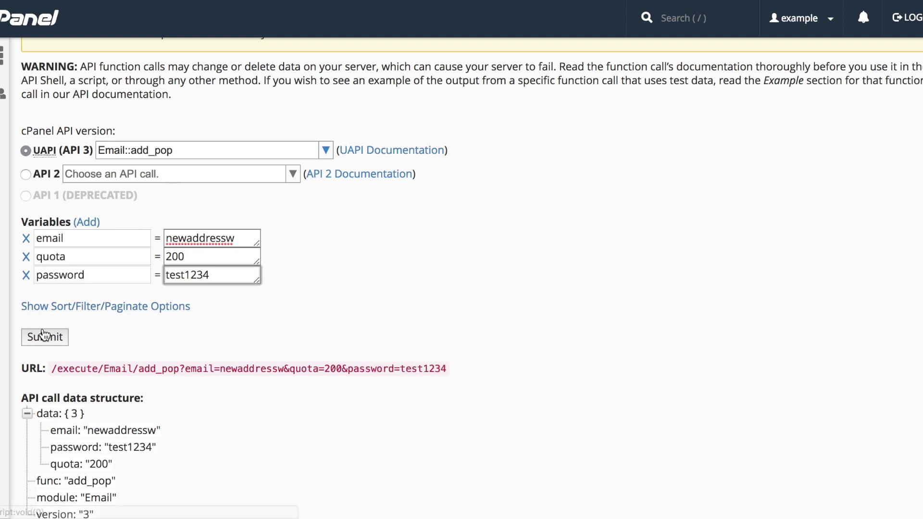
pyautogui.click(44, 336)
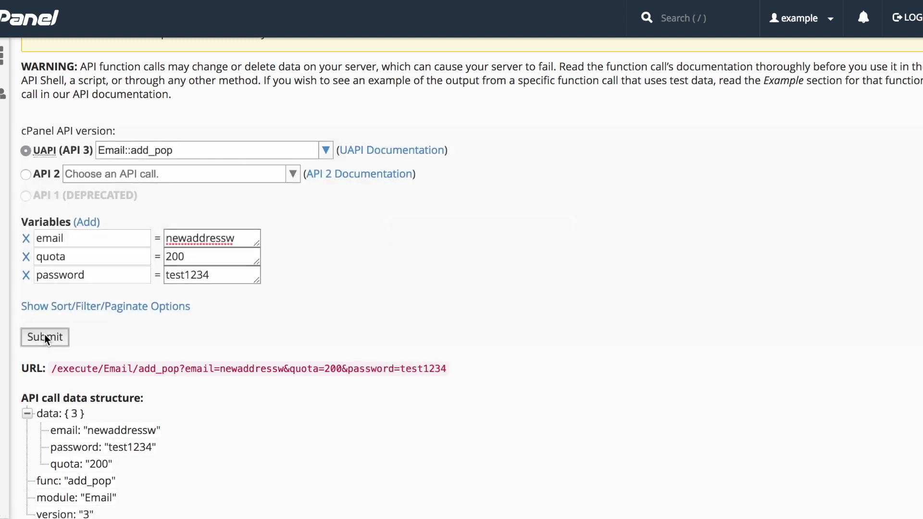